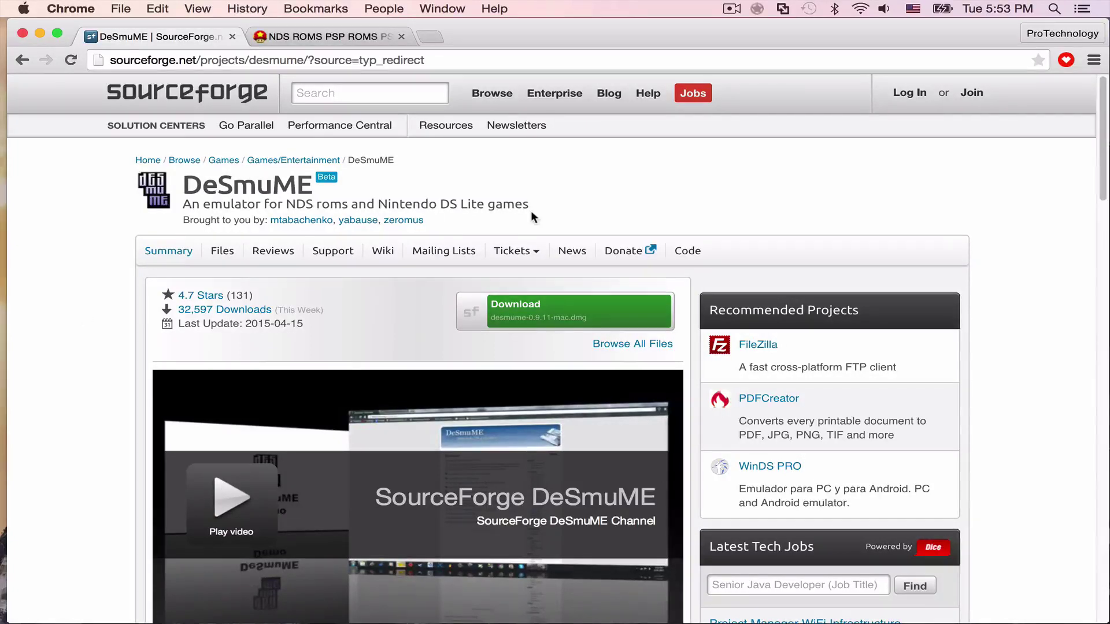
- Leave Chrome for the desktop space holding DeSmuME and the .nds archive
key(ctrl+Right)
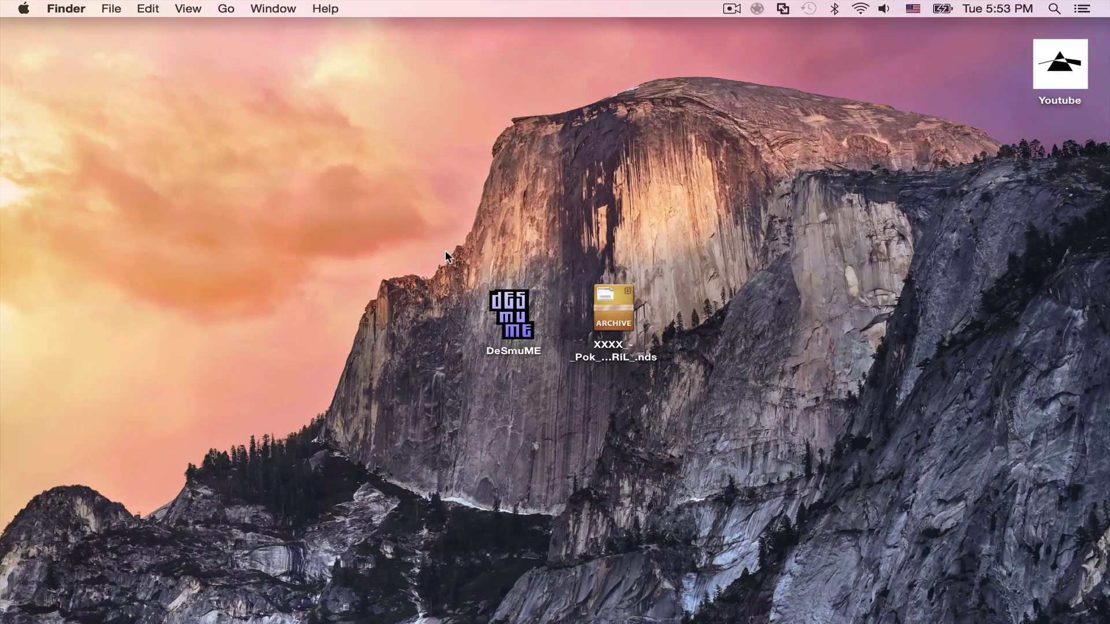
- Launch DeSmuME, approve the Gatekeeper prompt, and enlarge and reposition its empty window
double_click(513, 310)
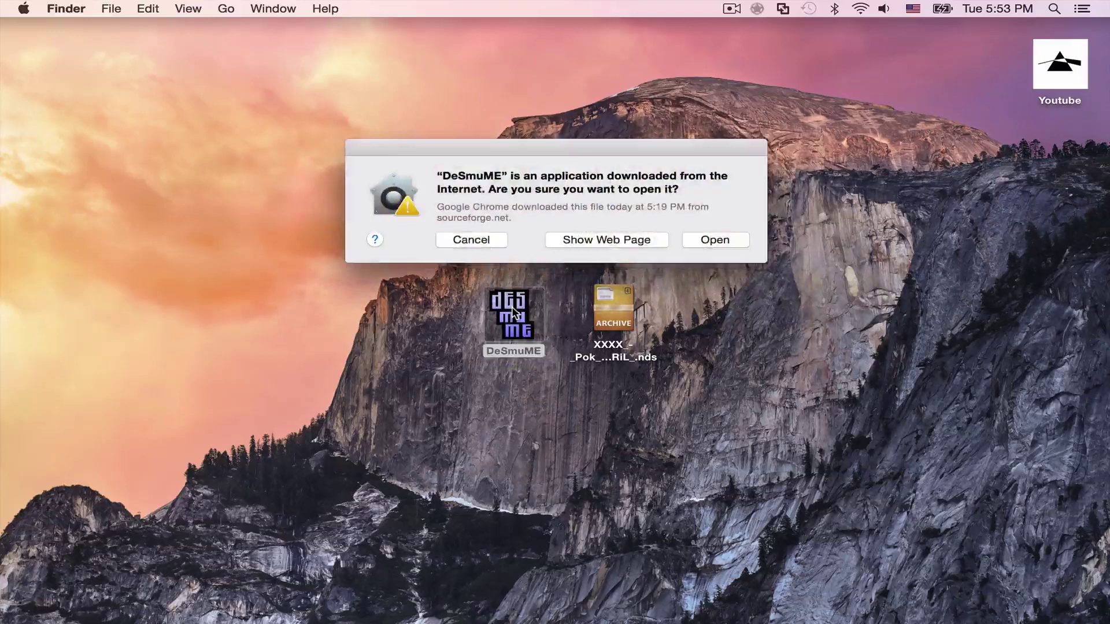
click(720, 241)
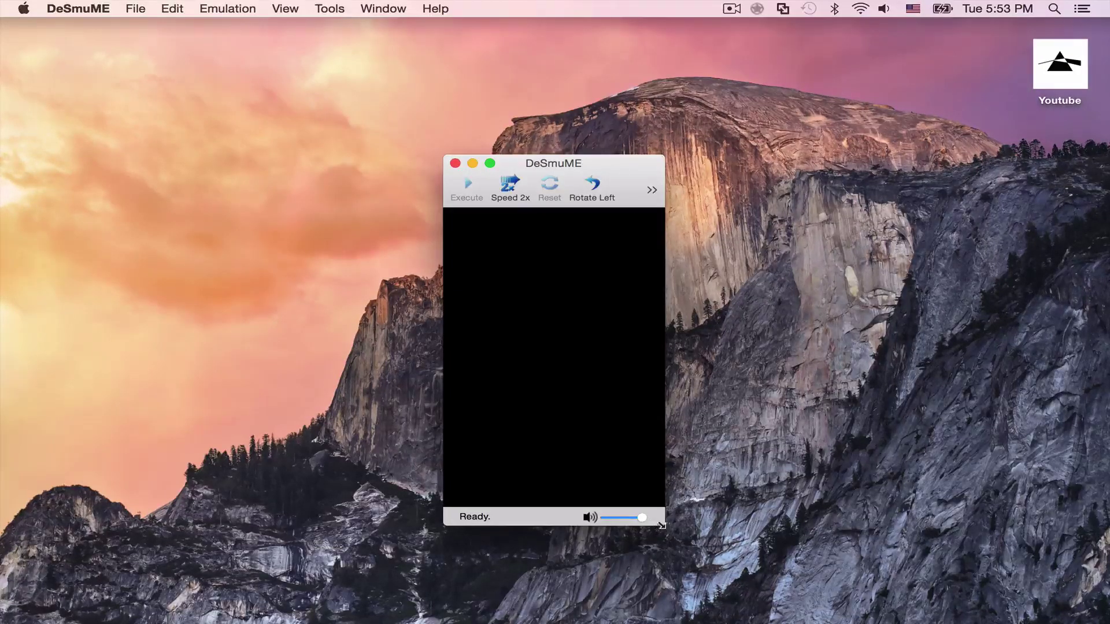
drag(663, 524, 771, 581)
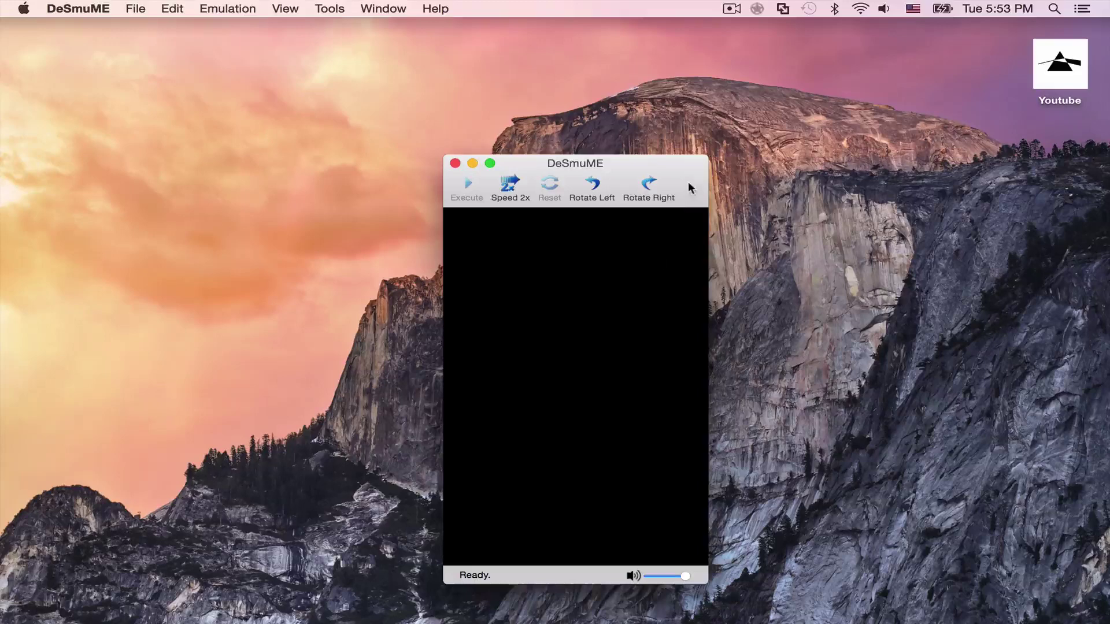
mouse_move(692, 184)
mouse_down()
mouse_move(569, 111)
mouse_move(476, 92)
mouse_move(463, 74)
mouse_move(512, 71)
mouse_move(439, 176)
mouse_move(540, 106)
mouse_move(494, 98)
mouse_move(656, 33)
mouse_move(733, 107)
mouse_move(454, 130)
mouse_move(513, 117)
mouse_up()
click(625, 75)
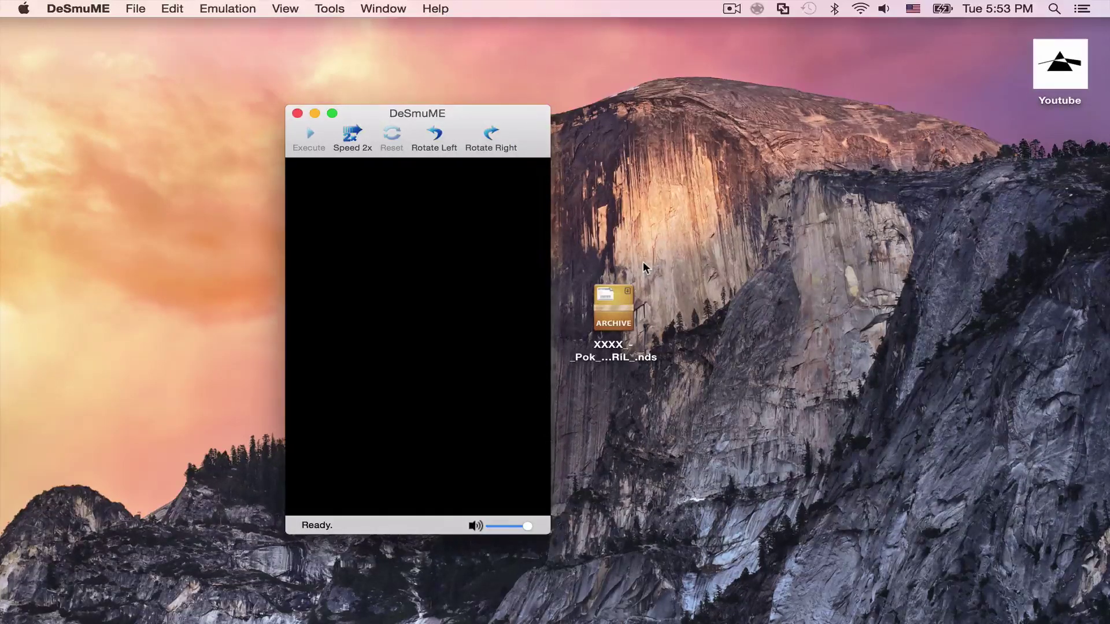
- Back in Chrome, open Emuparadise's Nintendo DS ROMs section from Popular ROM Sections
key(ctrl+Left)
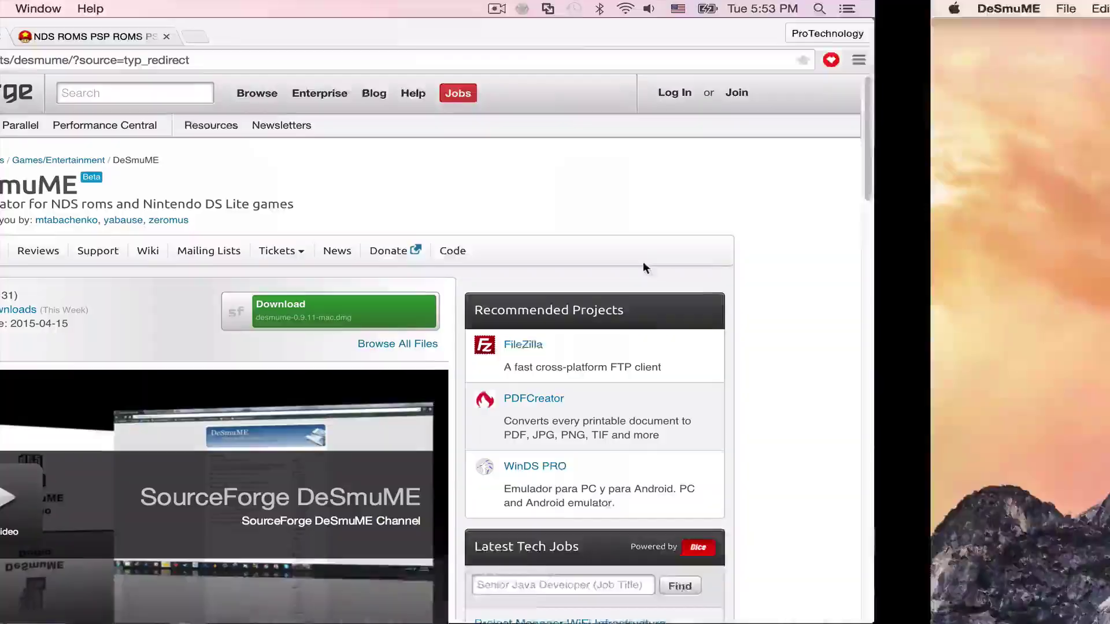
click(344, 37)
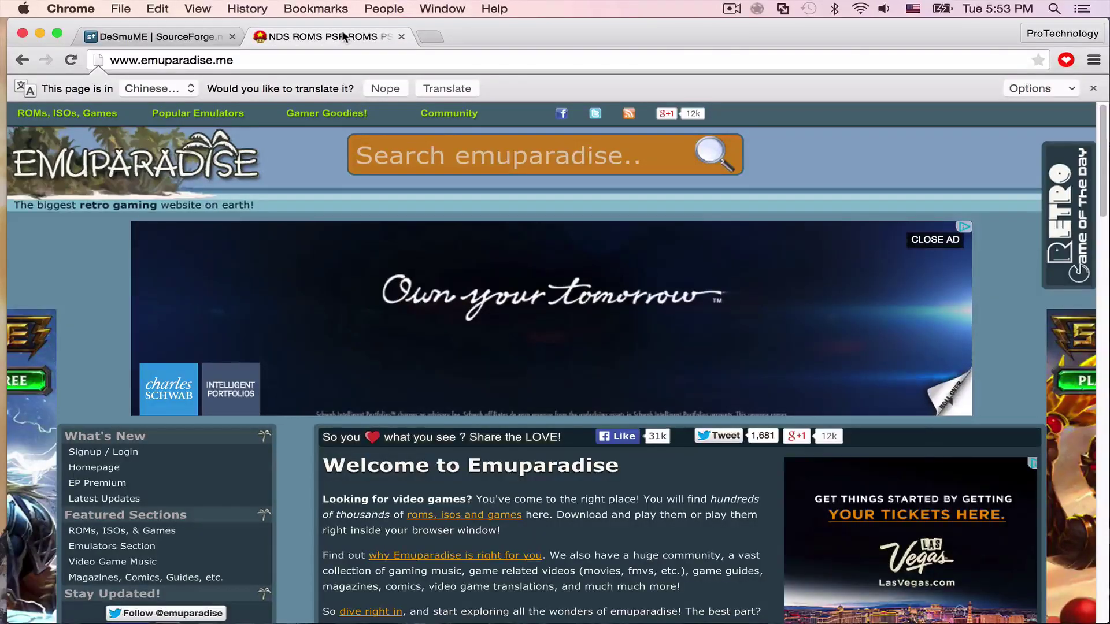
scroll(474, 555, down, 5)
scroll(474, 555, down, 7)
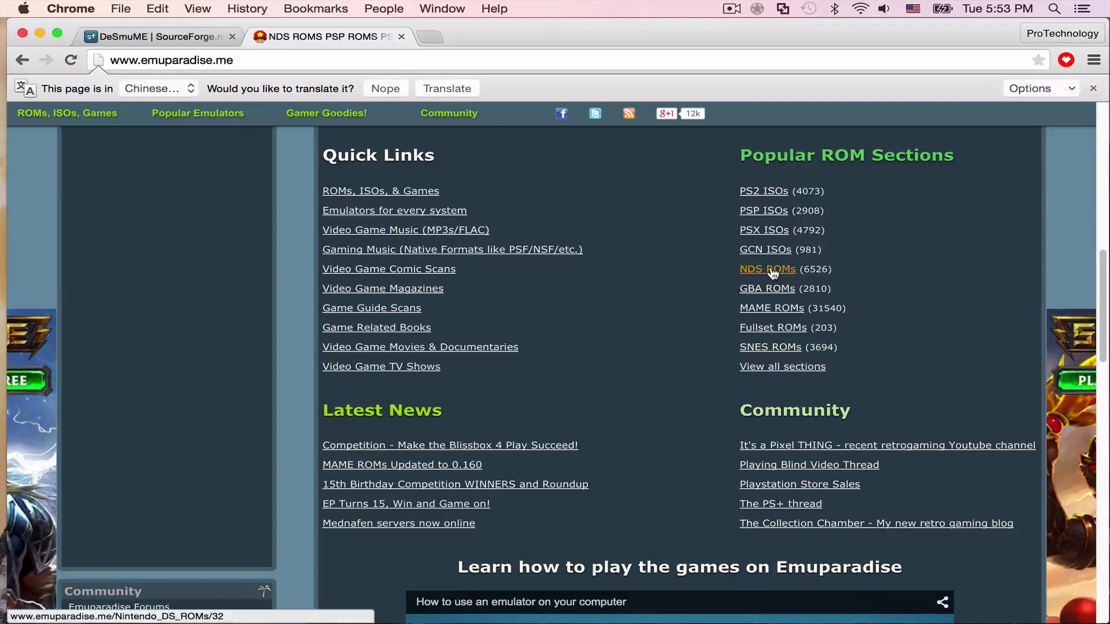
click(773, 272)
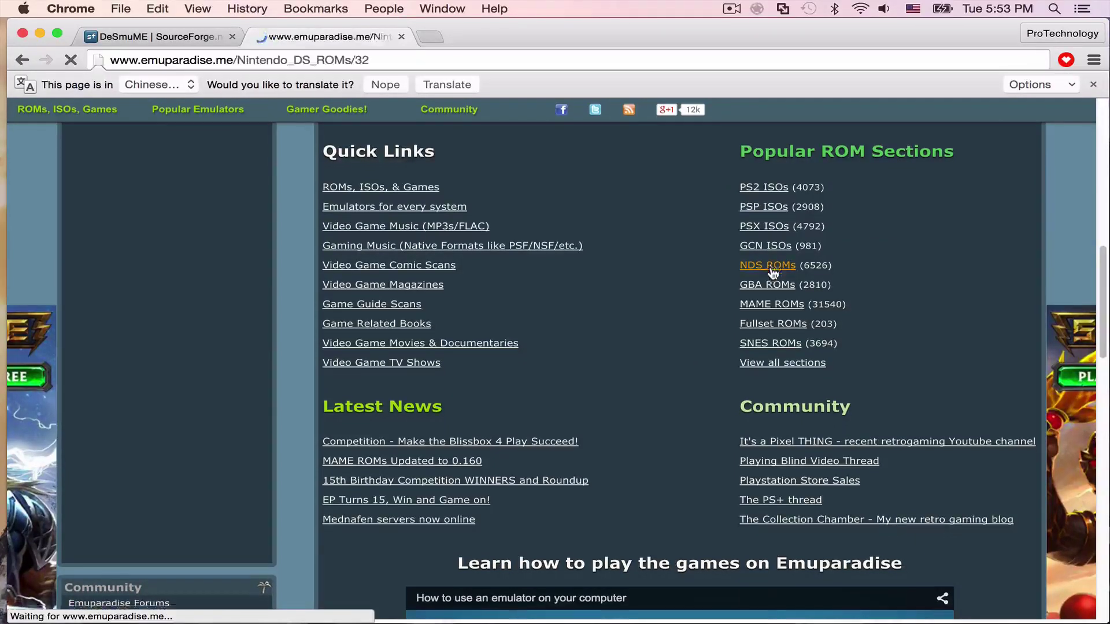
scroll(773, 271, down, 8)
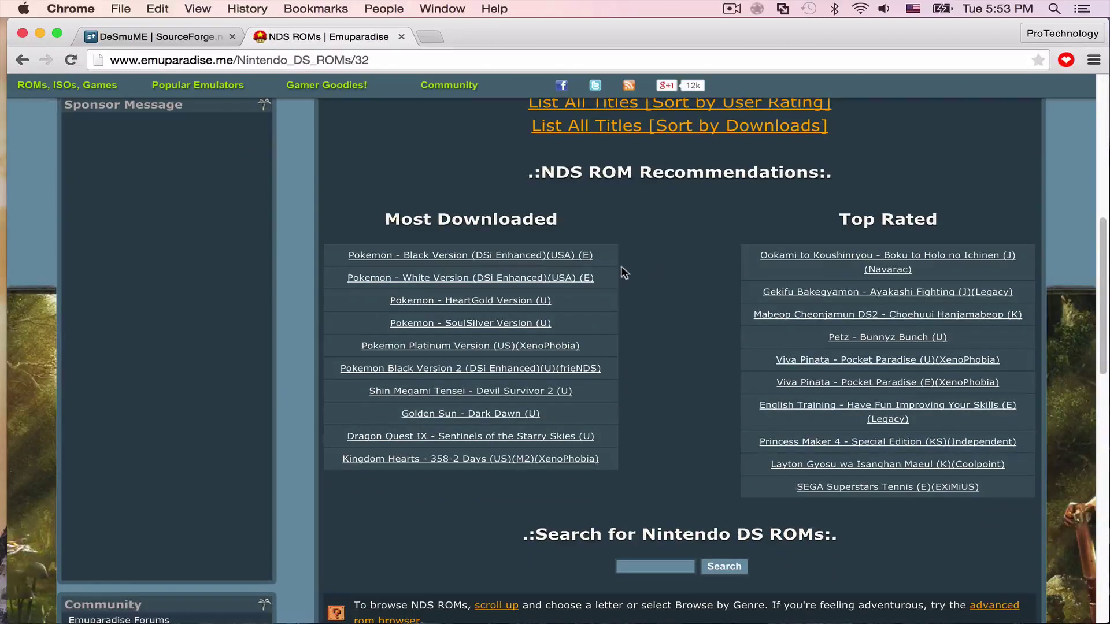
- Open the Pokemon - Black Version (DSi Enhanced)(USA) (E) ROM page
click(560, 261)
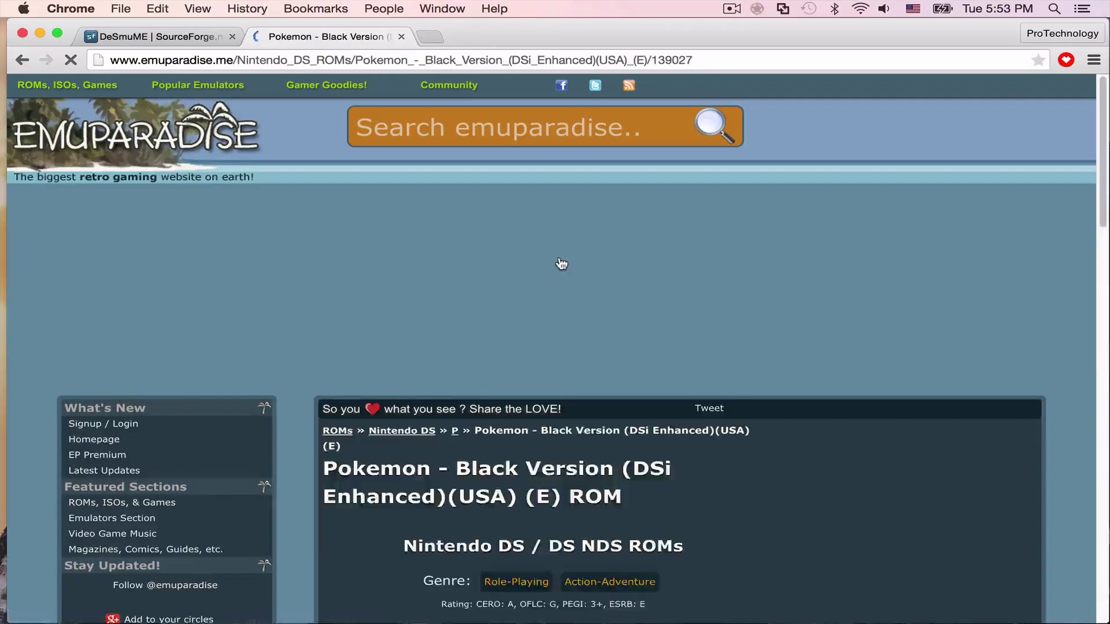
scroll(557, 408, down, 15)
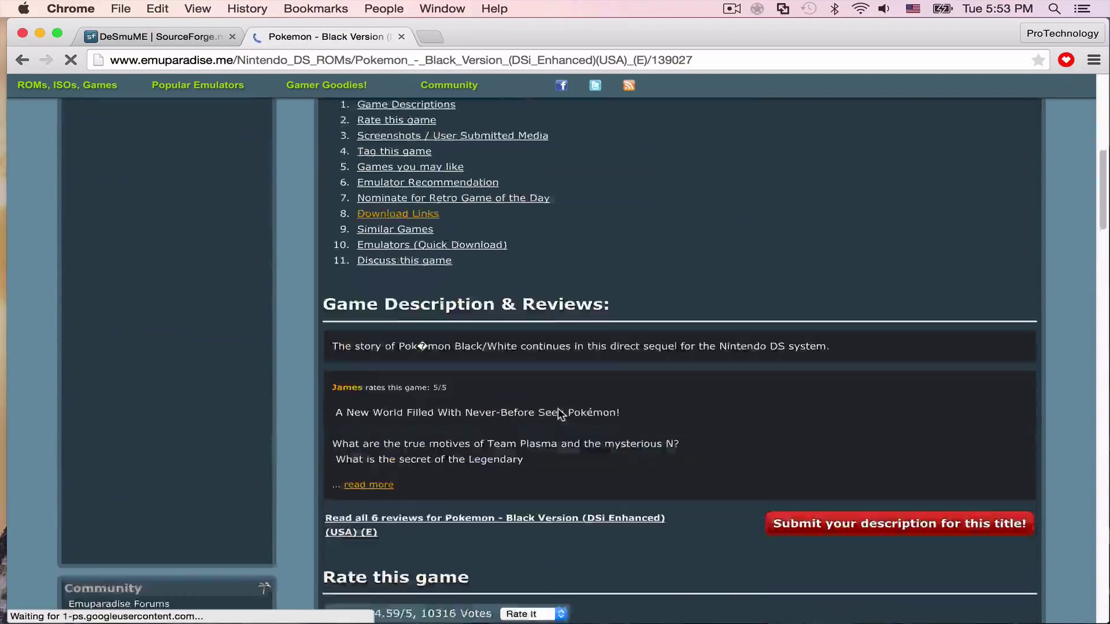
scroll(558, 409, down, 20)
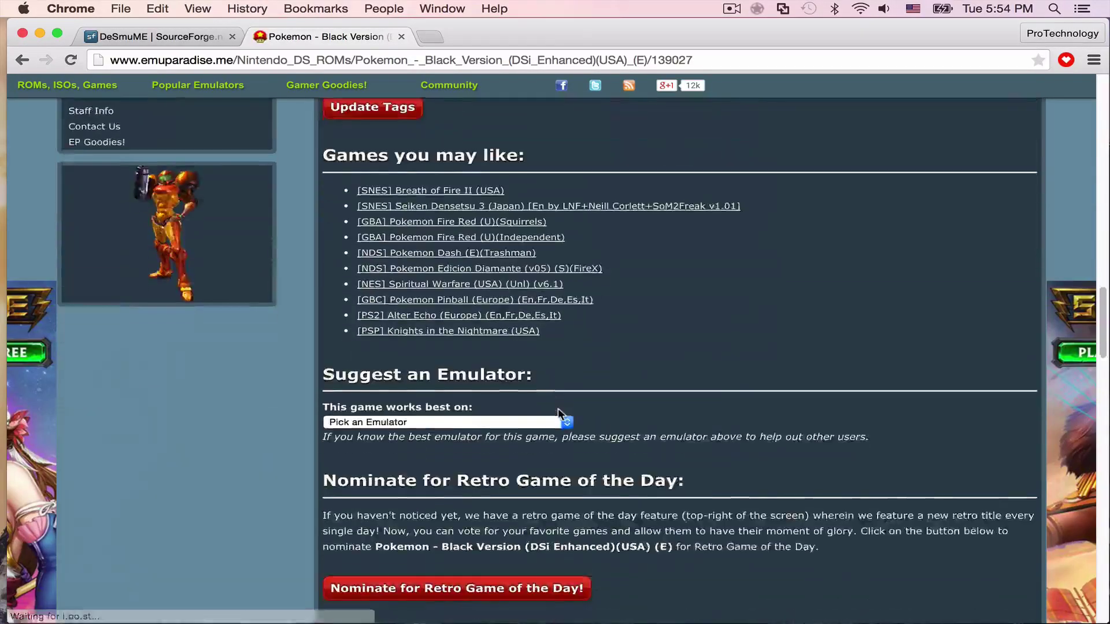
scroll(558, 409, down, 5)
scroll(558, 408, up, 7)
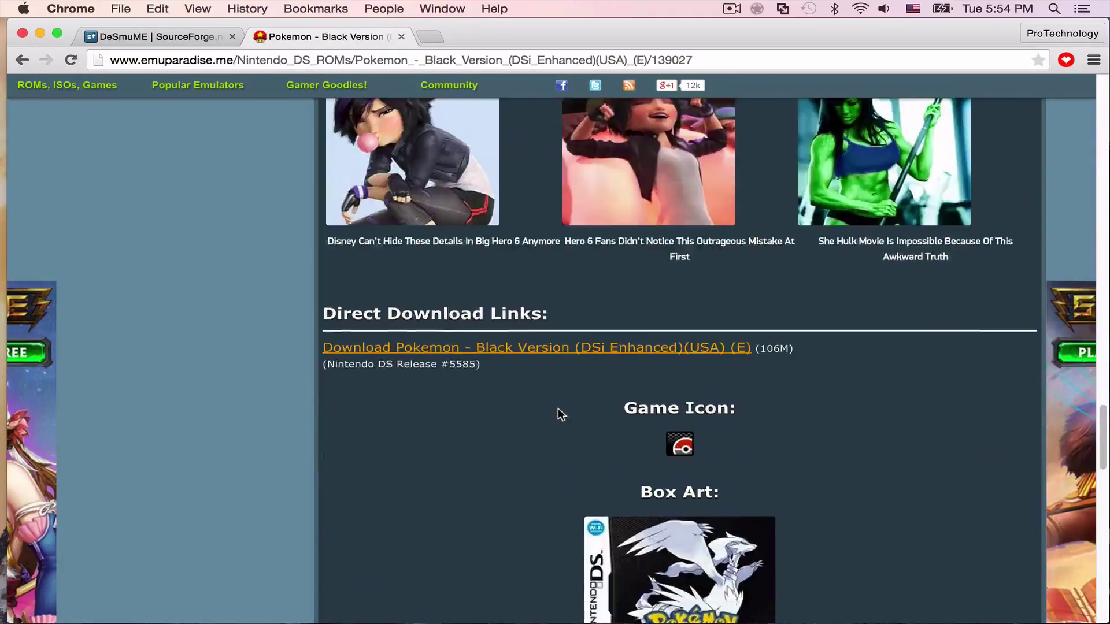
- Go to the ROM's download page and start the Pokemon Black download
click(569, 348)
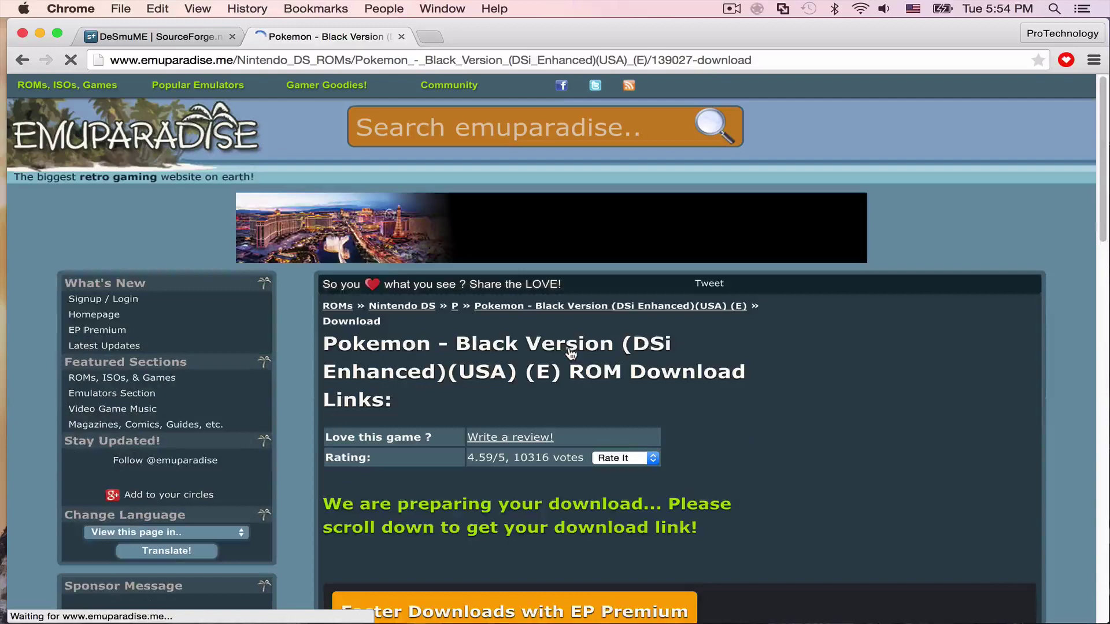
scroll(571, 354, down, 5)
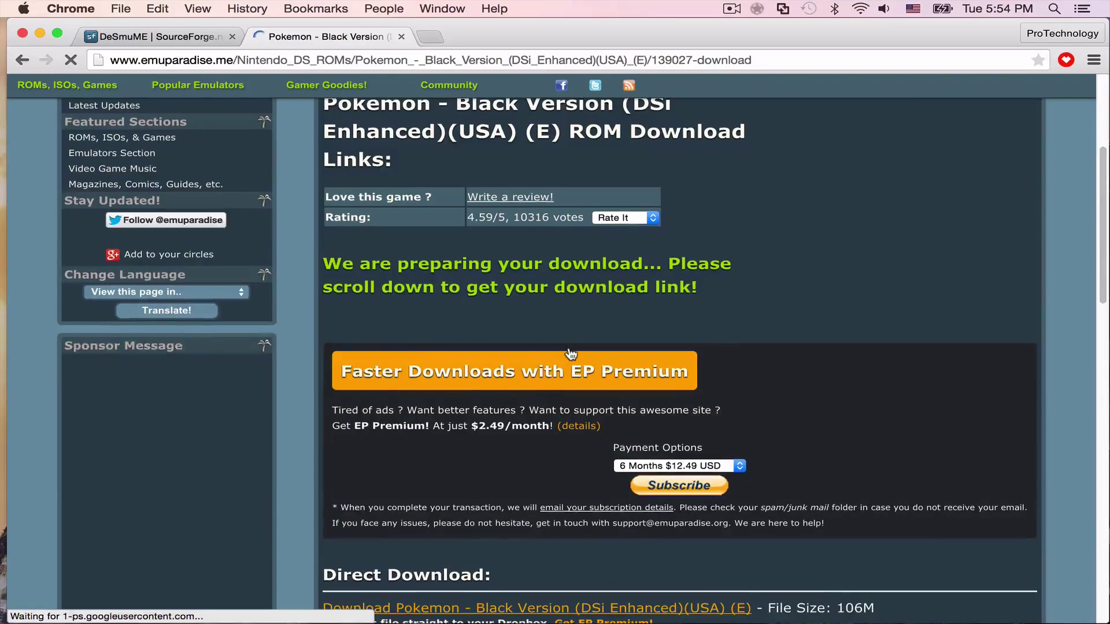
scroll(571, 353, down, 10)
scroll(571, 353, up, 6)
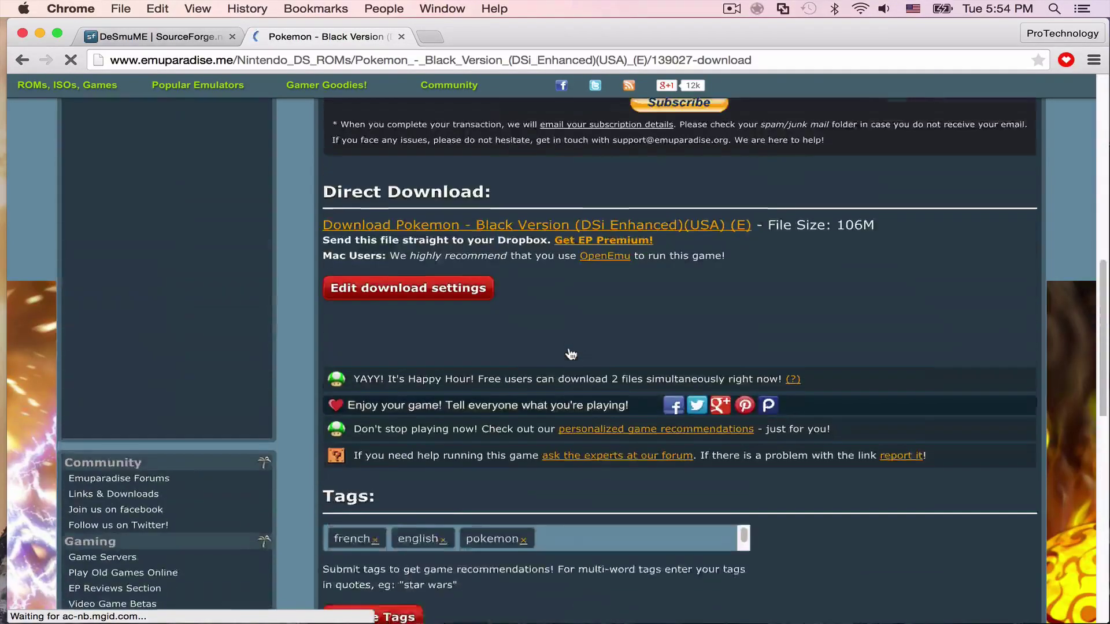
scroll(571, 354, up, 2)
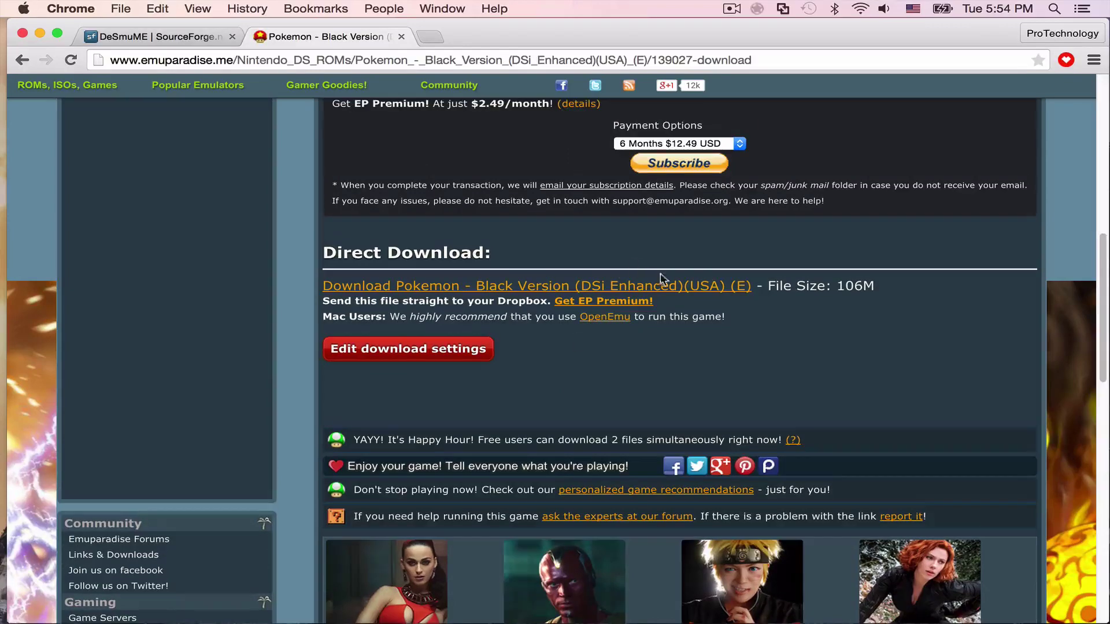
click(693, 289)
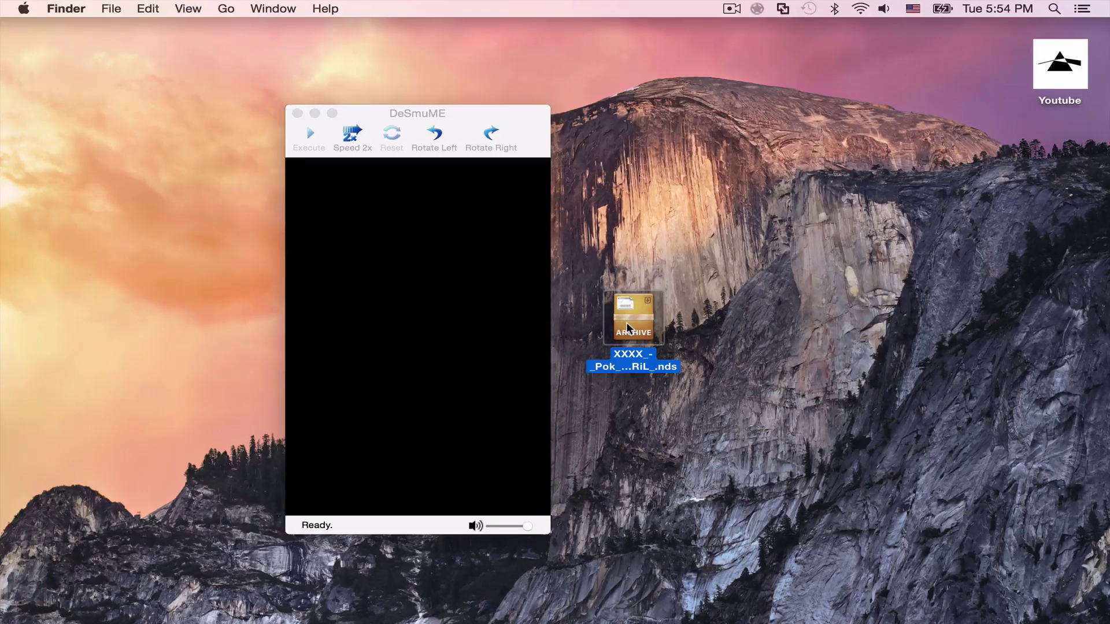
- Extract the ROM archive with The Unarchiver and place its folder beside the archive
double_click(626, 321)
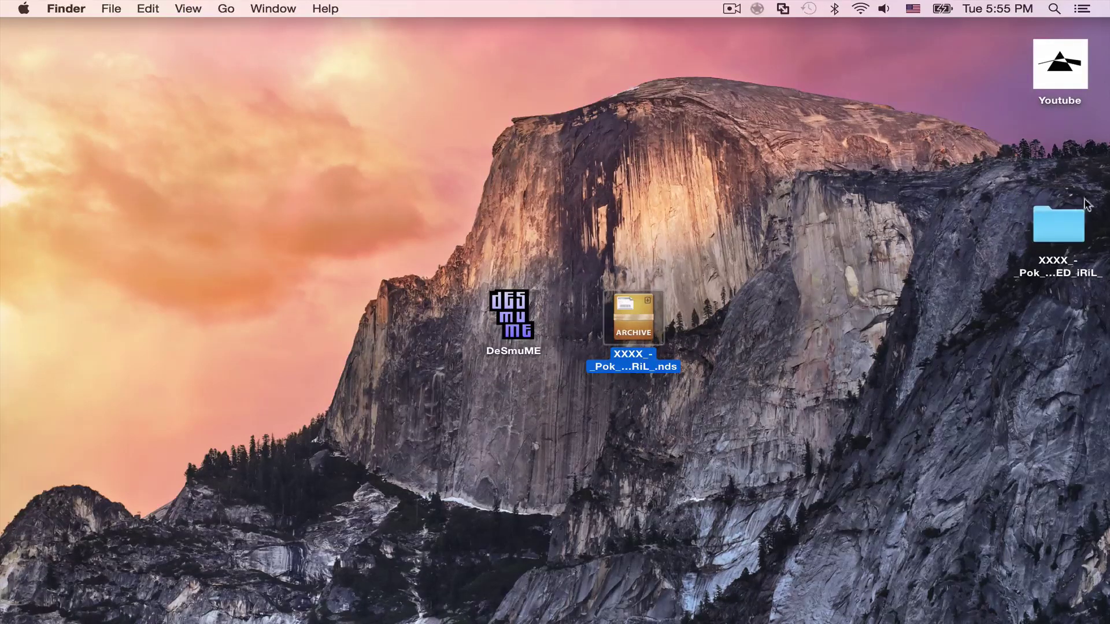
mouse_move(1075, 222)
mouse_down()
mouse_move(953, 298)
mouse_move(784, 306)
mouse_move(803, 322)
mouse_up()
click(734, 428)
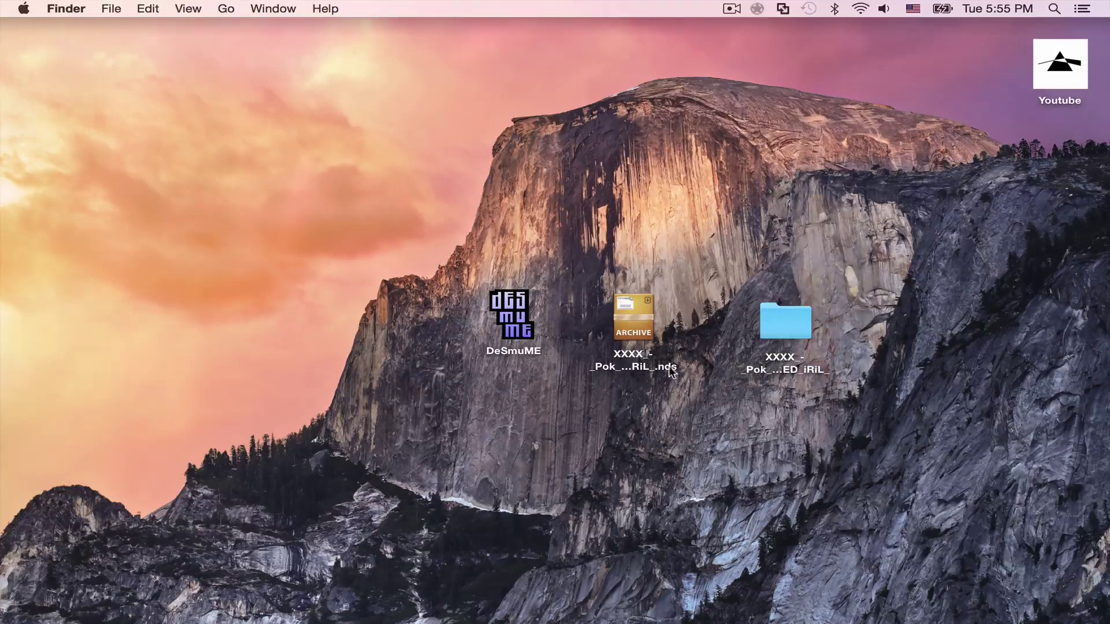
click(635, 312)
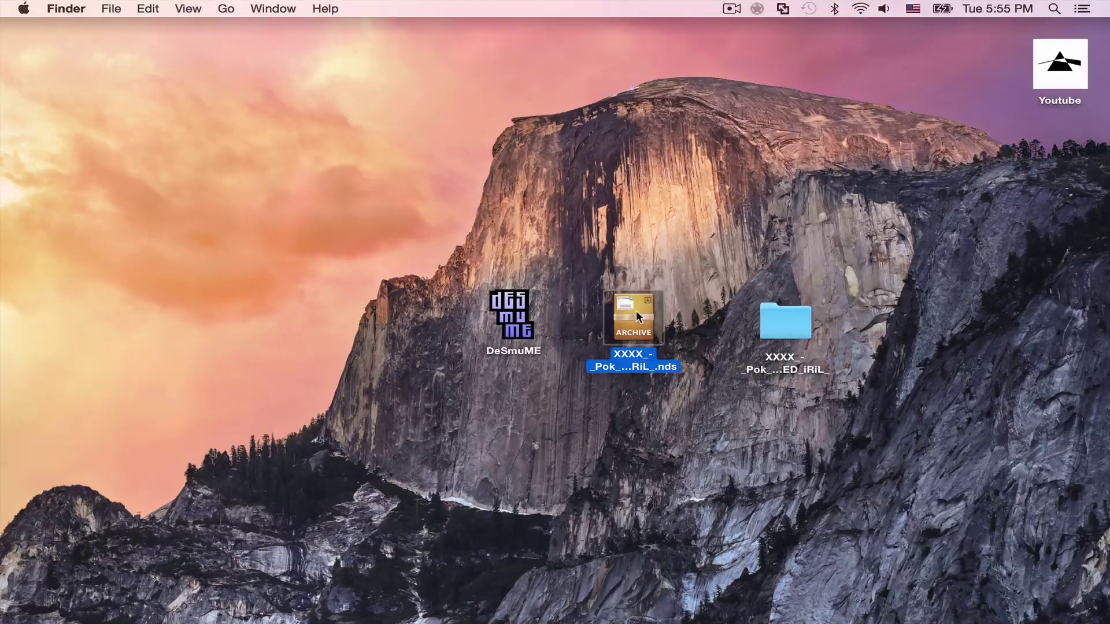
- Check the .nds file's full name and extension in Get Info, then close it
key(super+i)
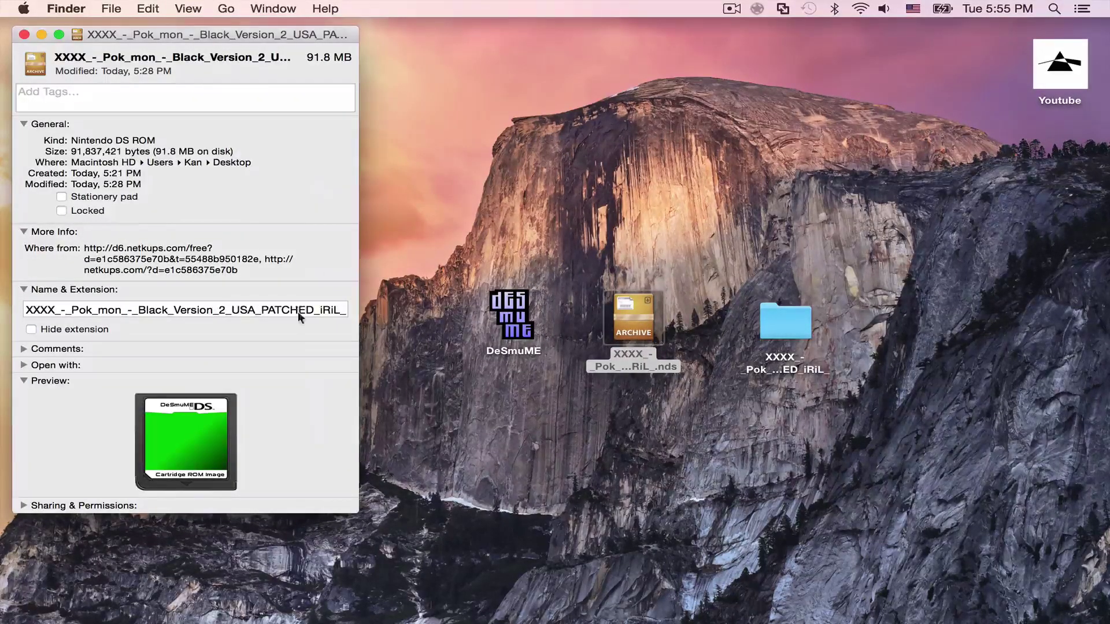
click(331, 307)
drag(324, 307, 347, 306)
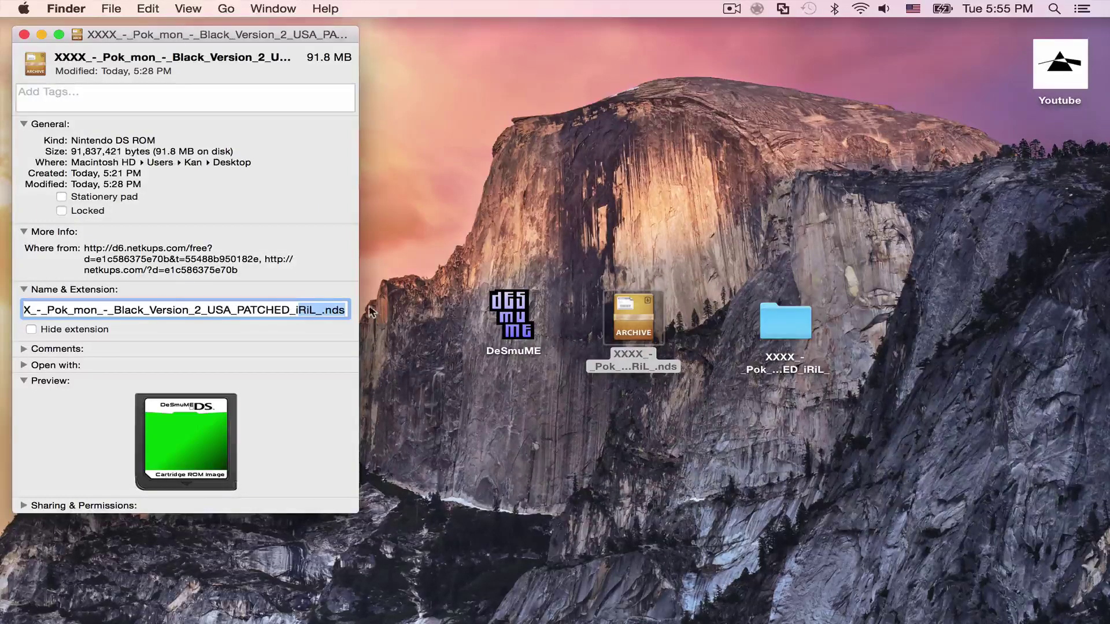
click(24, 34)
- Move iril-pkmnb2_apfix.nds from the extracted folder to the desktop and close the folder
double_click(784, 330)
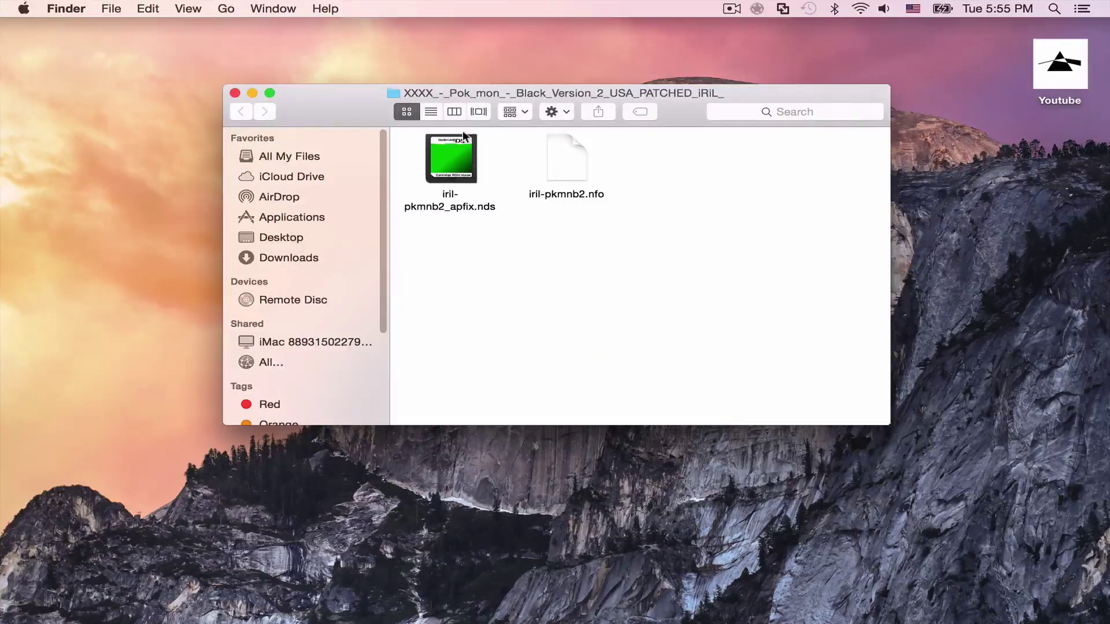
click(452, 155)
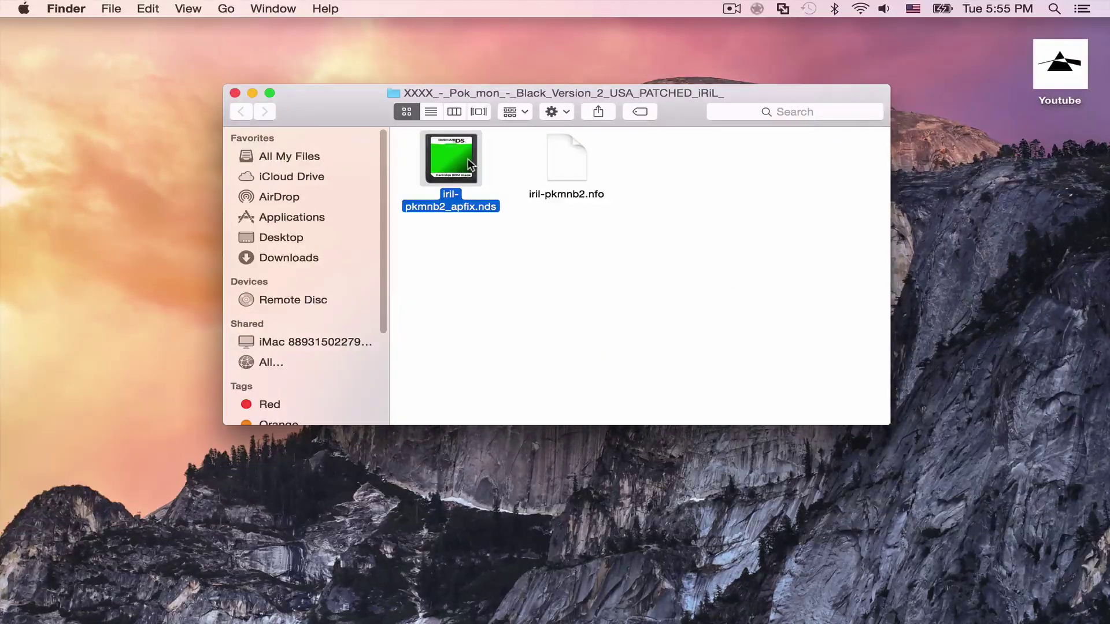
drag(467, 158, 126, 327)
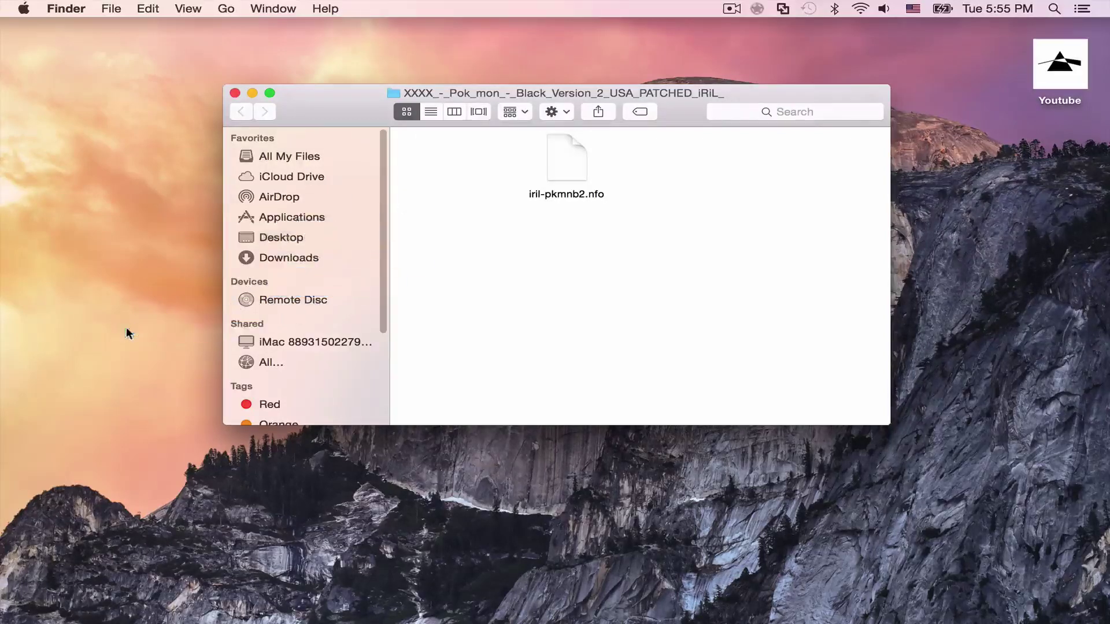
click(235, 93)
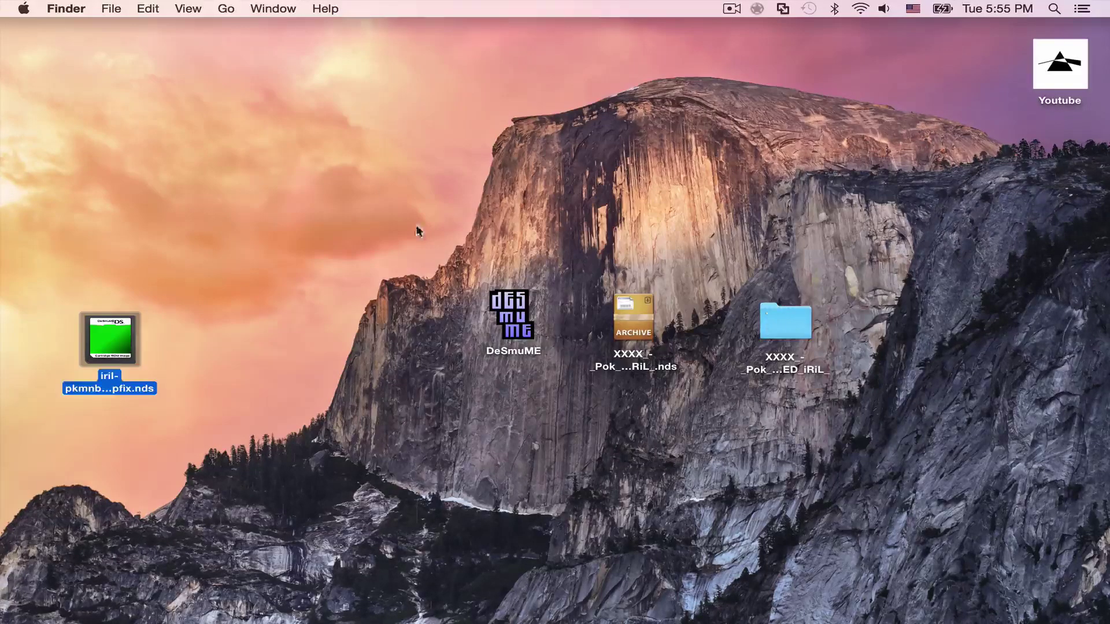
- Launch DeSmuME and load iril-pkmnb2_apfix.nds from the Desktop via File > Load ROM
double_click(516, 298)
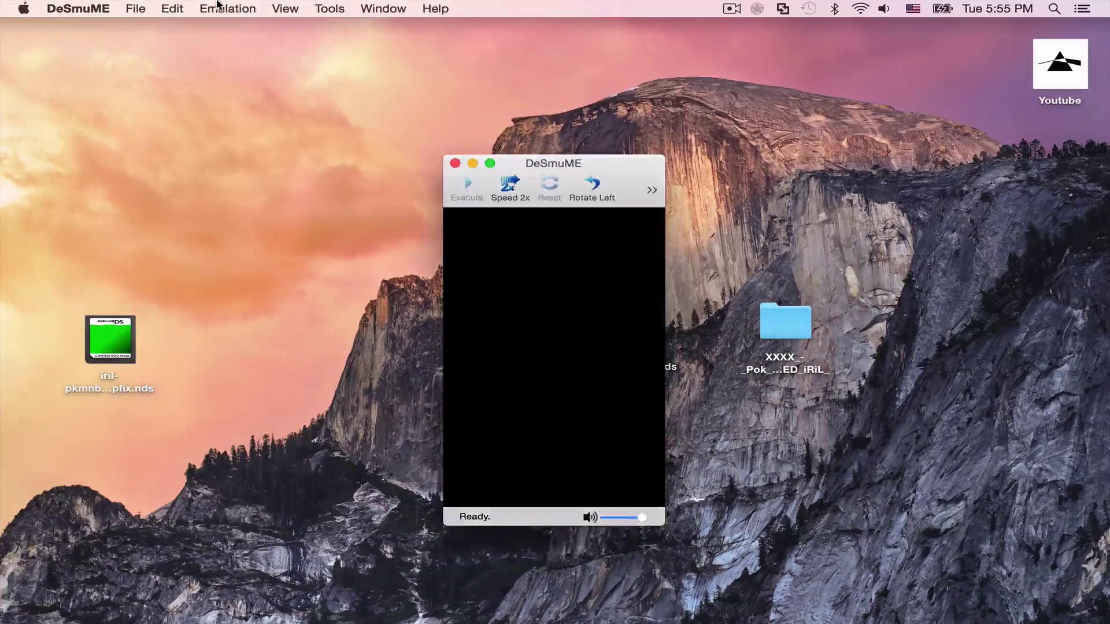
click(136, 7)
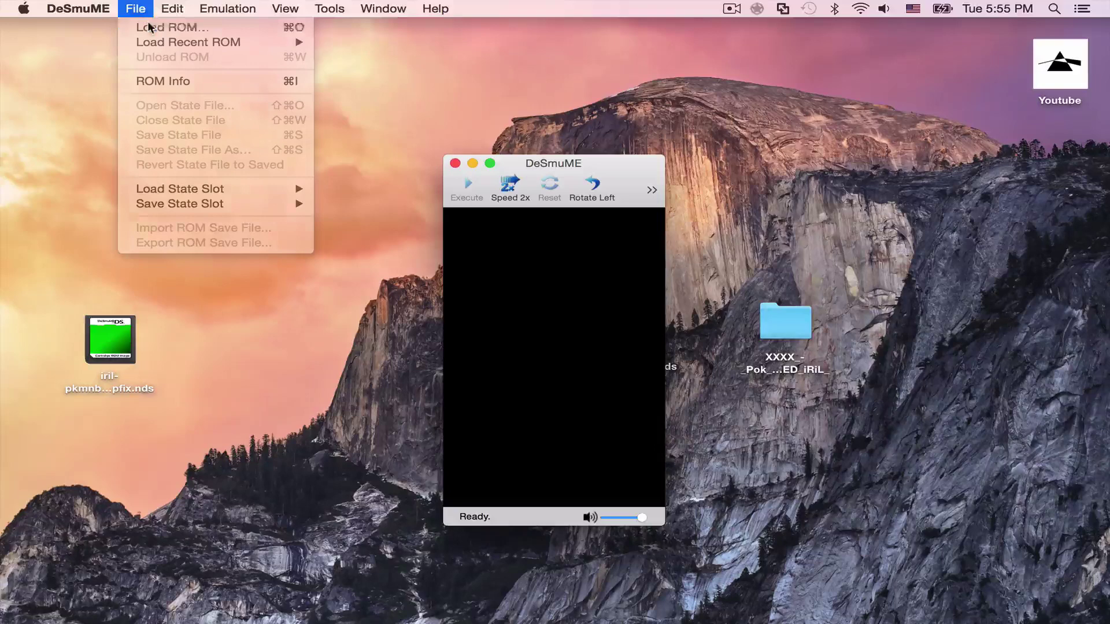
click(149, 27)
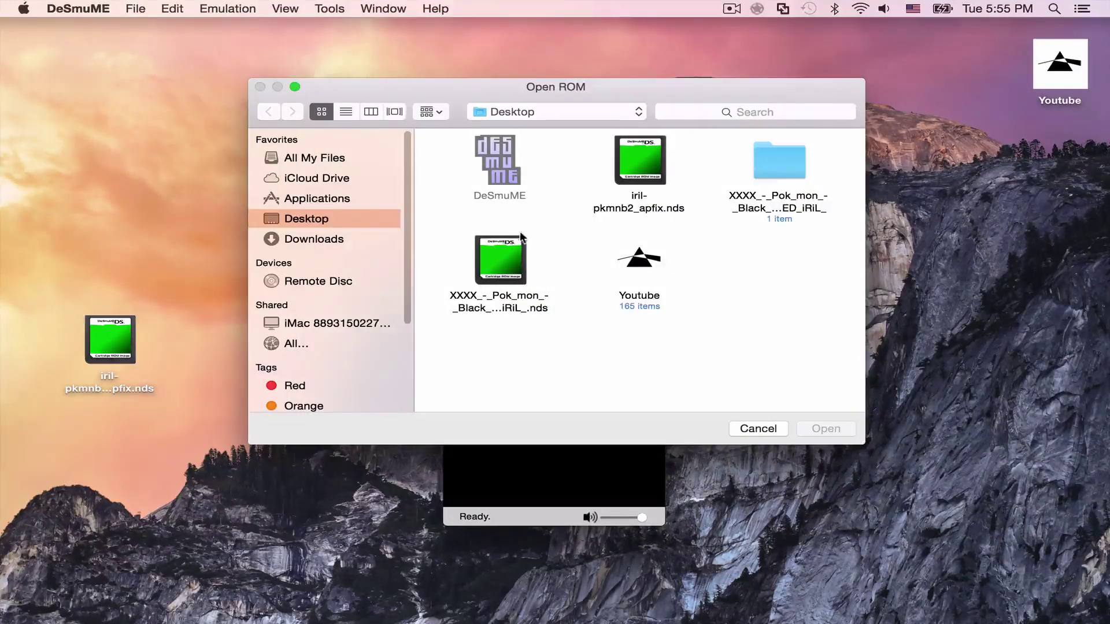
click(101, 333)
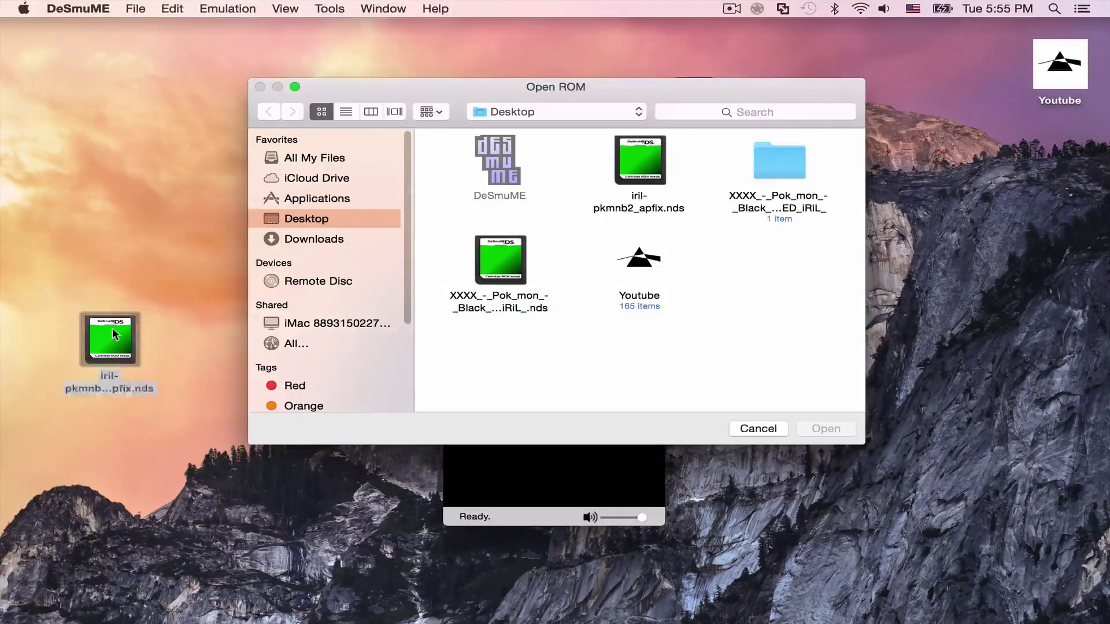
drag(101, 333, 125, 292)
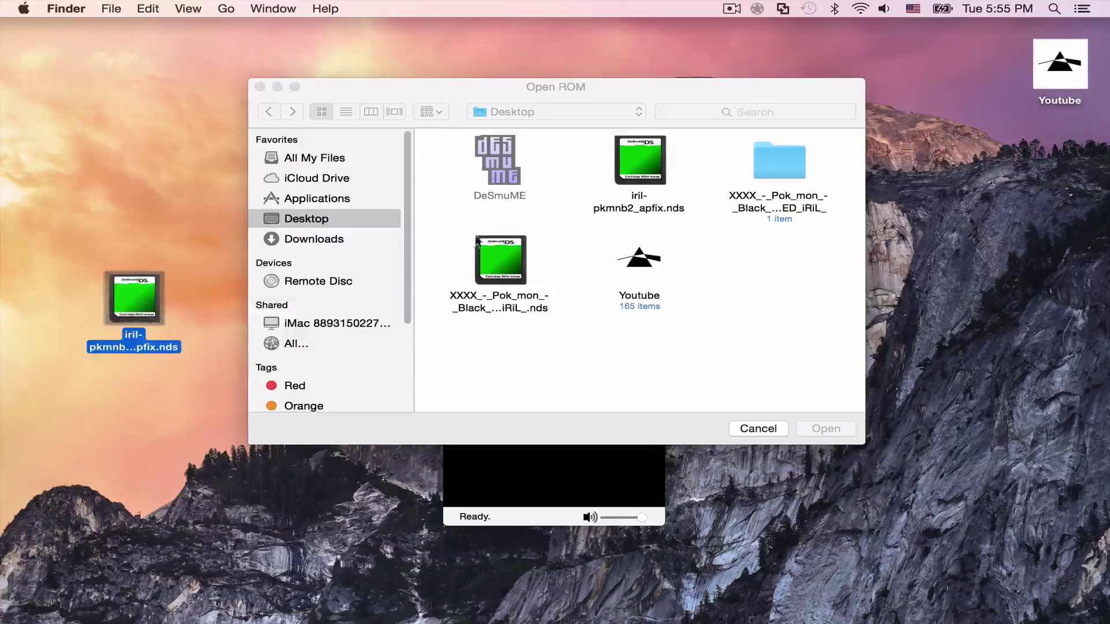
click(637, 153)
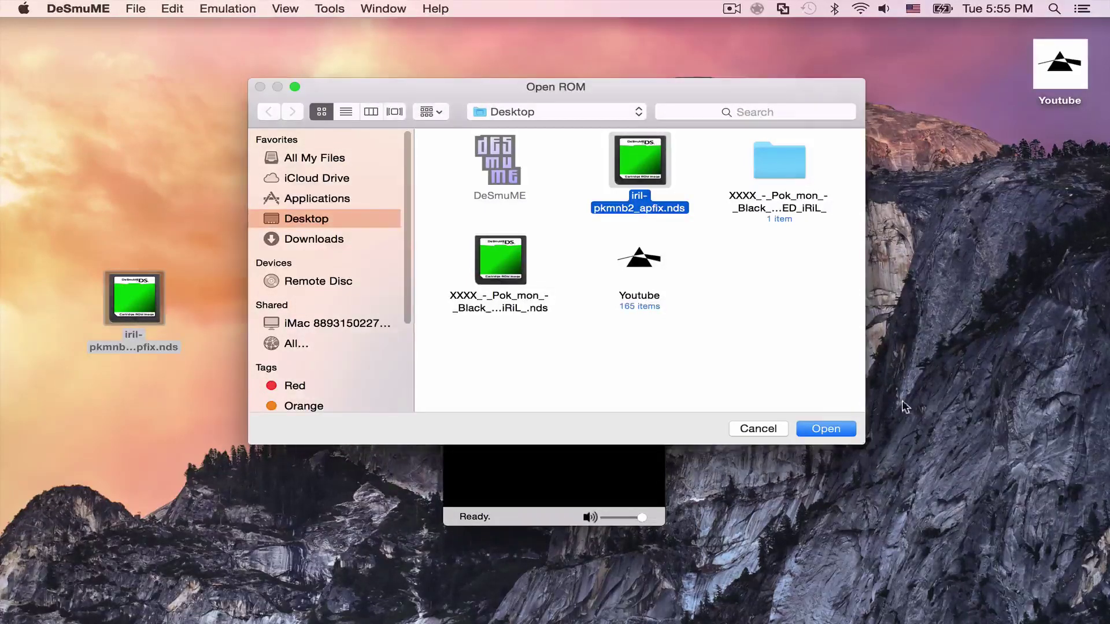
click(821, 428)
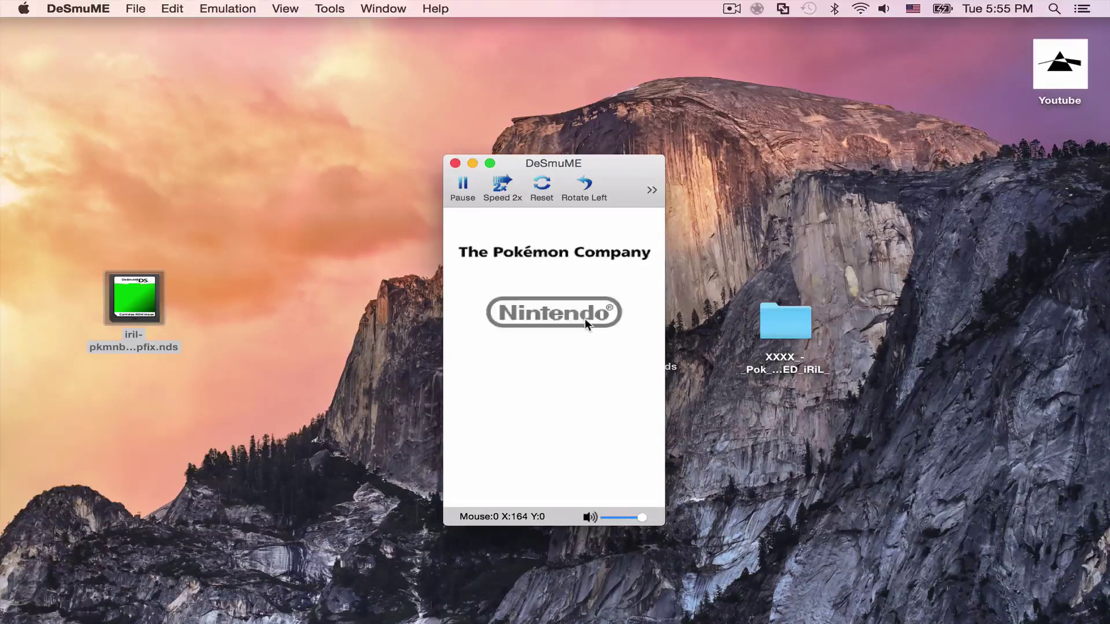
- Enlarge the DeSmuME window and reposition it near the screen's centre
mouse_move(608, 169)
mouse_down()
mouse_move(423, 49)
mouse_move(431, 54)
mouse_up()
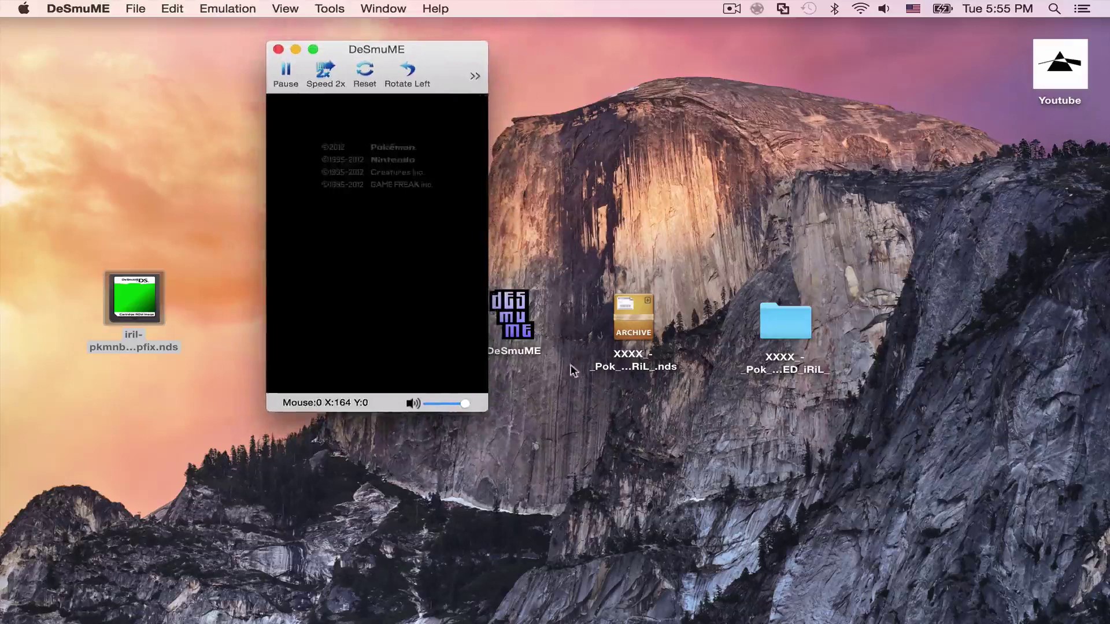
drag(487, 411, 595, 555)
mouse_move(545, 75)
mouse_down()
mouse_move(626, 64)
mouse_move(693, 78)
mouse_move(663, 93)
mouse_up()
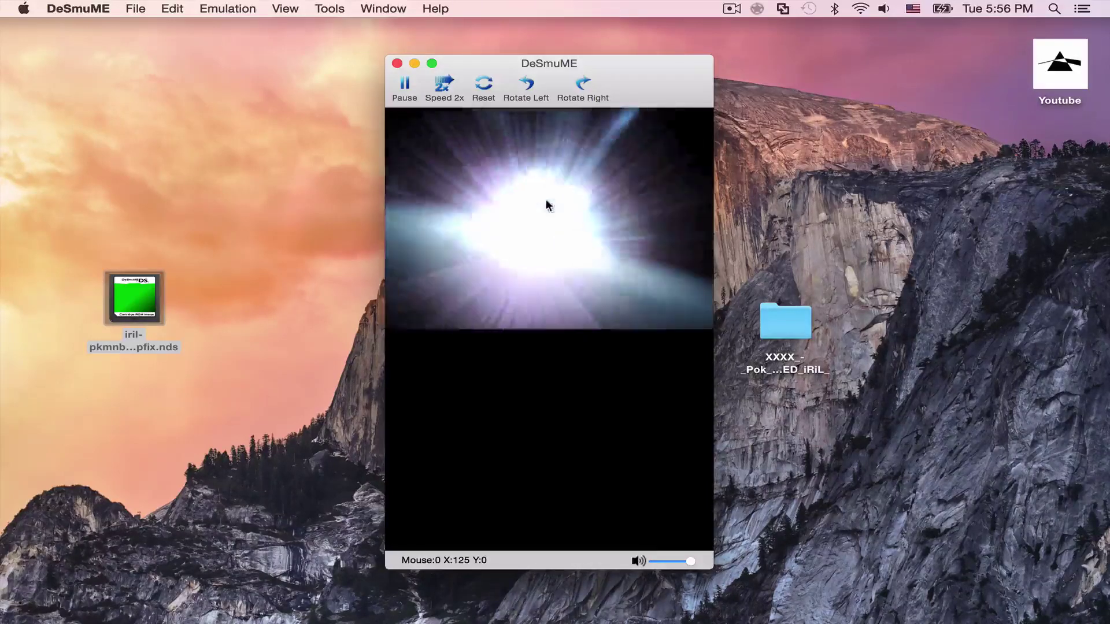
- Skip the intro and Pokémon Black 2 title screen, then highlight NEW GAME on the menu
key(Return)
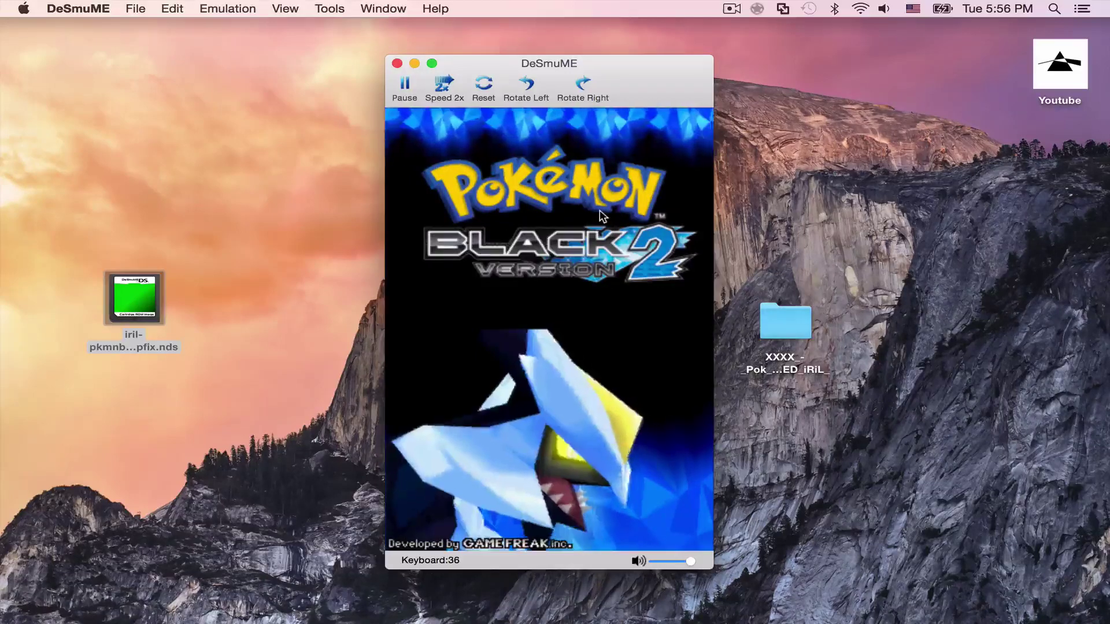
key(Return)
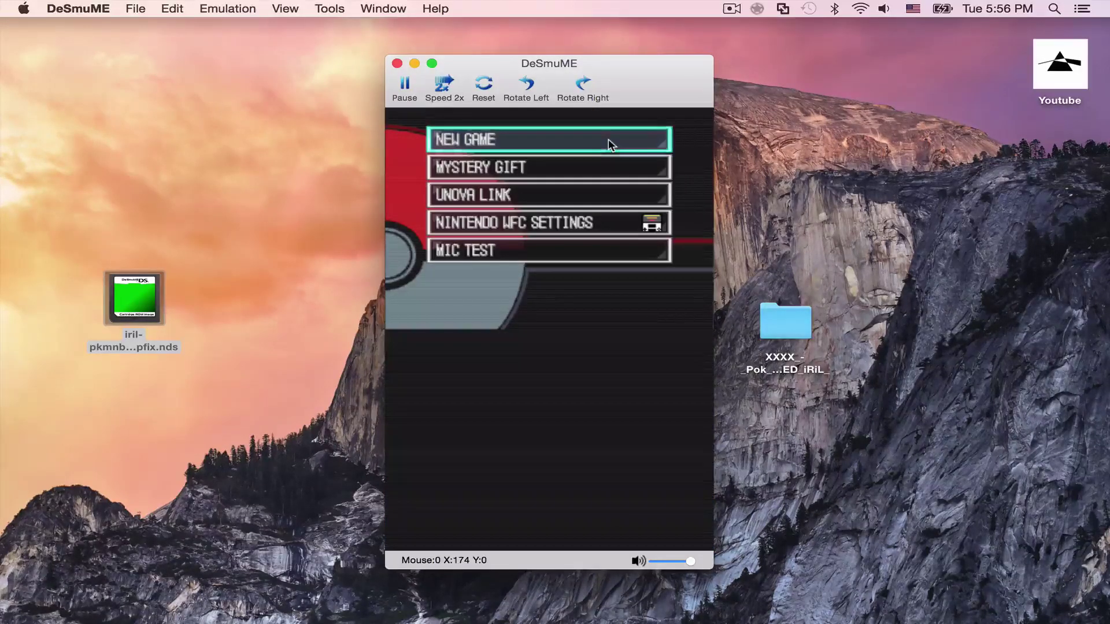
key(Return)
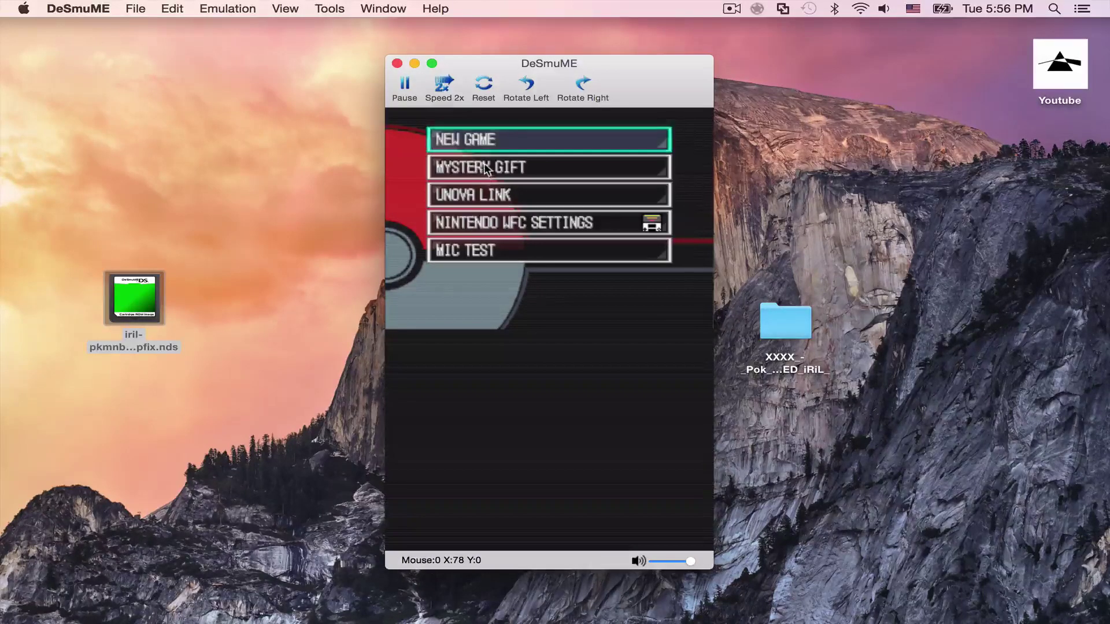
key(Return)
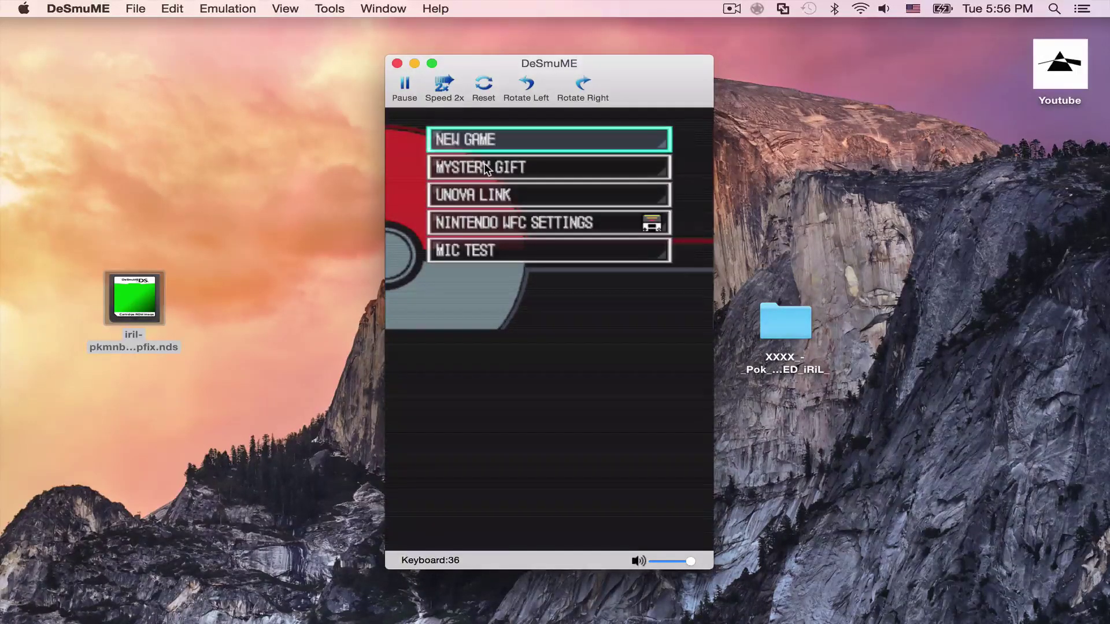
key(Down)
key(Up)
key(Up)
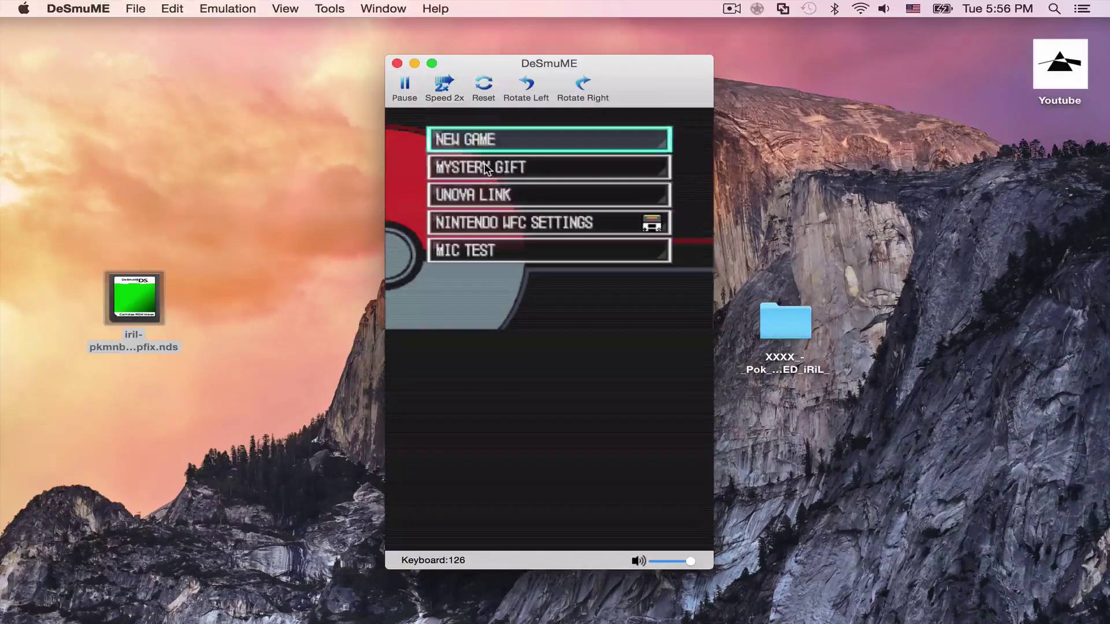
key(space)
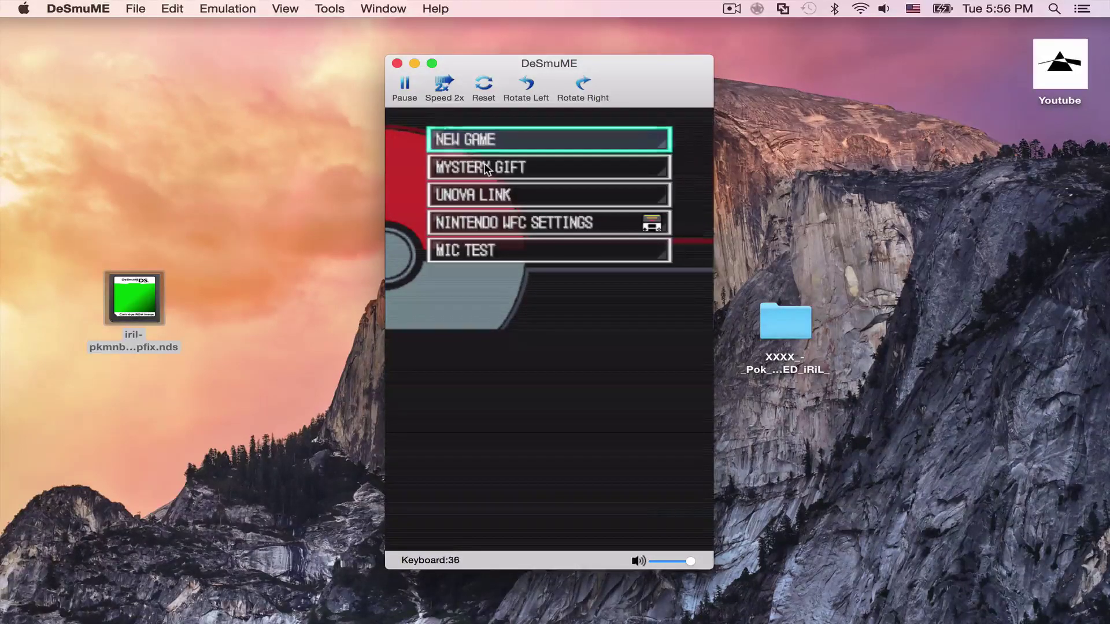
key(Return)
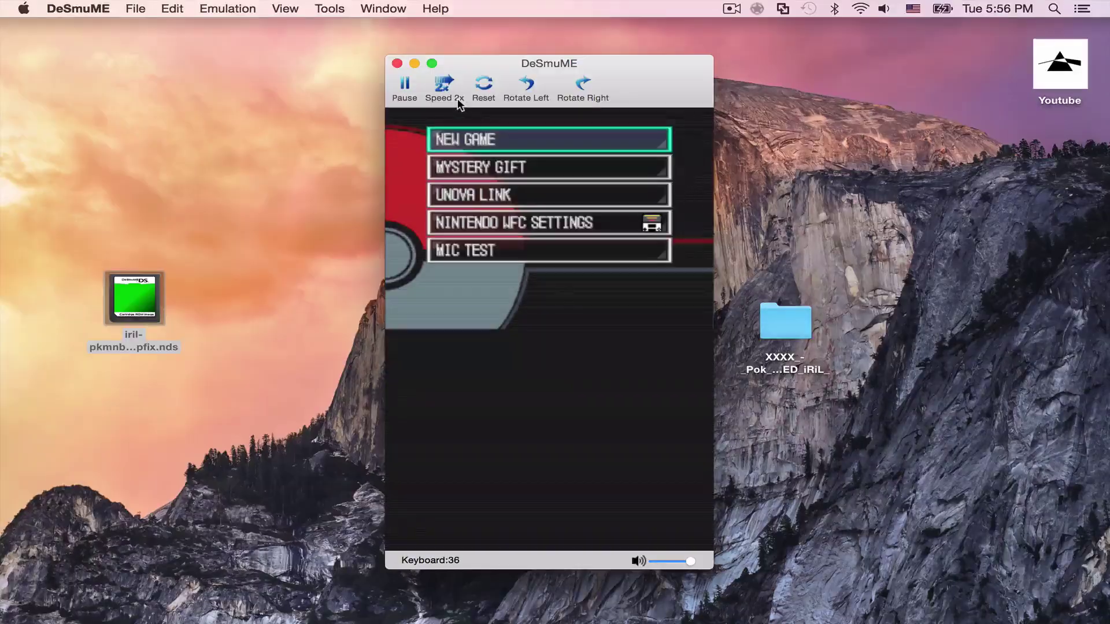